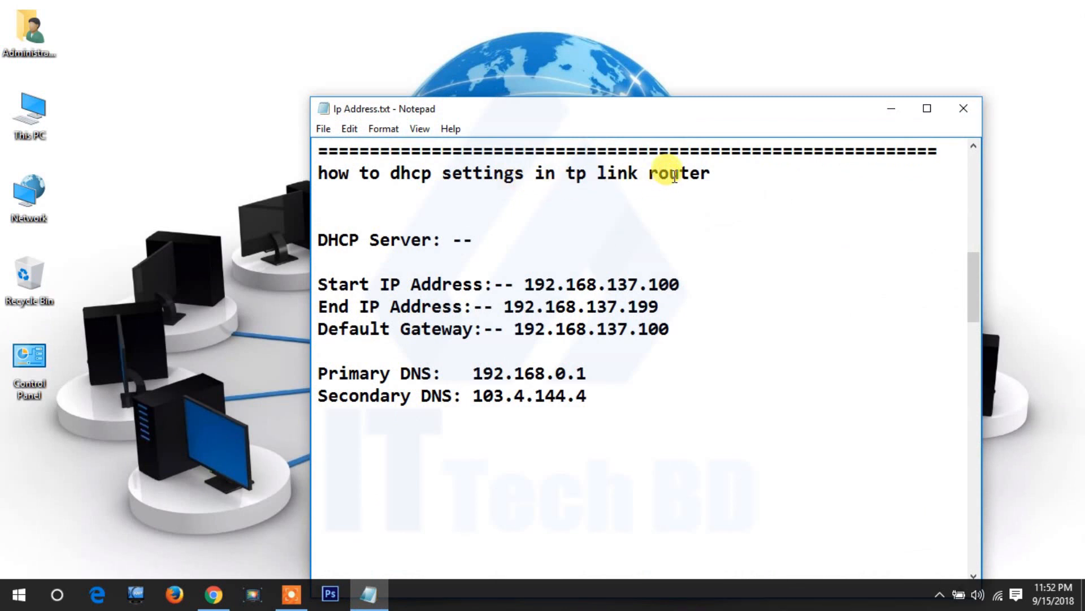
# Step: Switch to Chrome, sign in to the router at 192.168.137.100 with the saved credentials, and open its DHCP settings
pyautogui.click(893, 109)
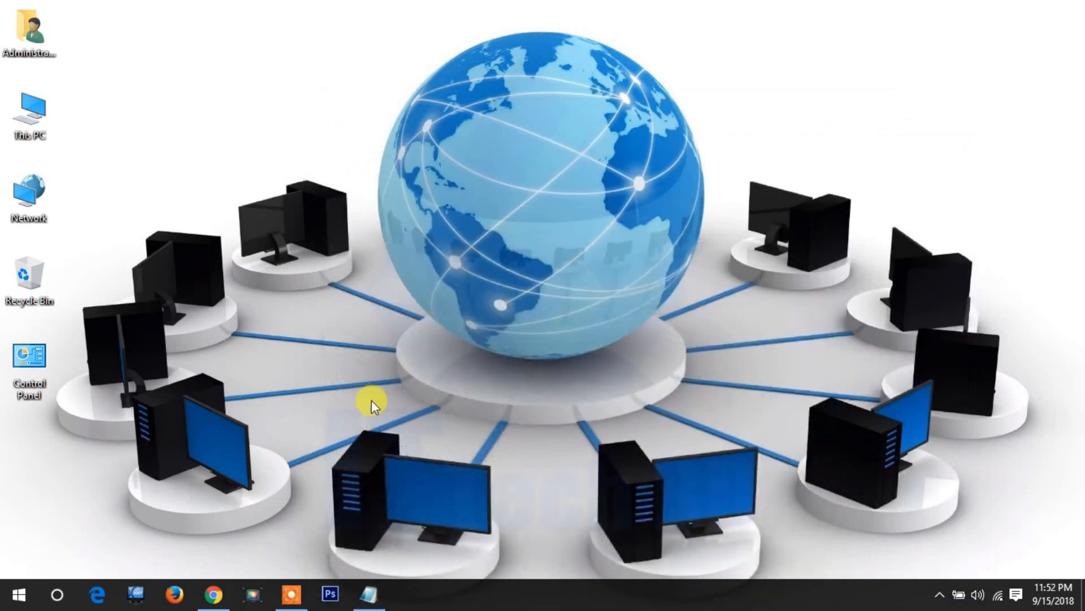
pyautogui.click(214, 593)
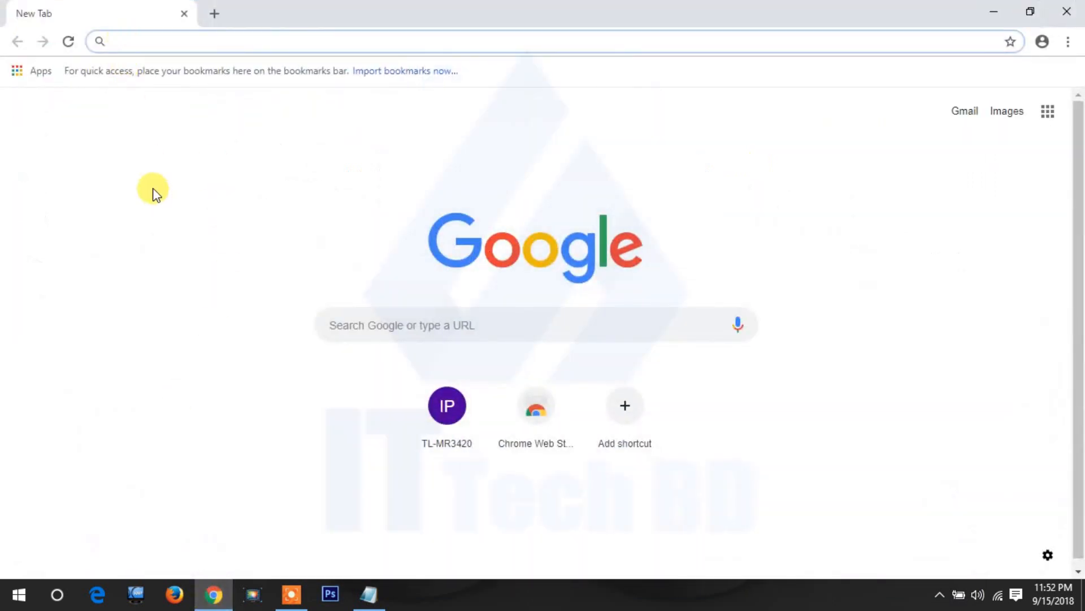
pyautogui.write('1')
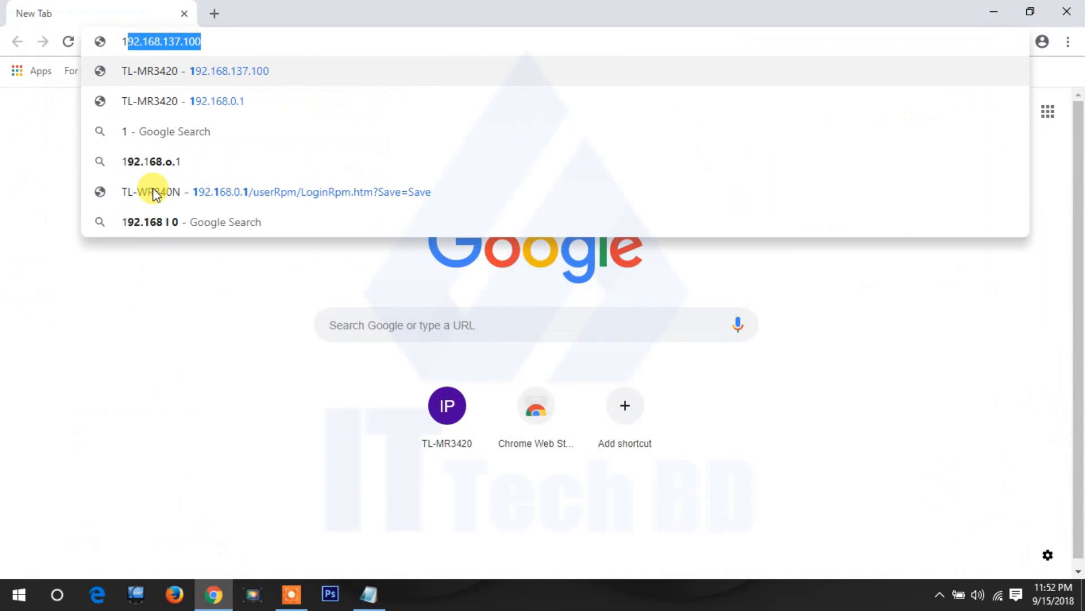
pyautogui.press('Return')
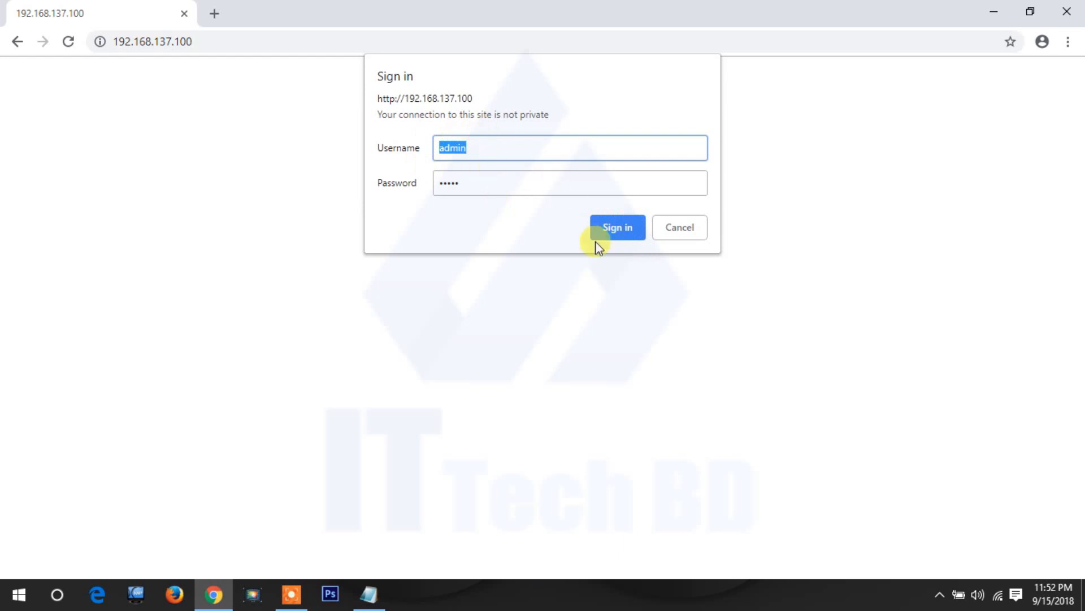
pyautogui.click(618, 226)
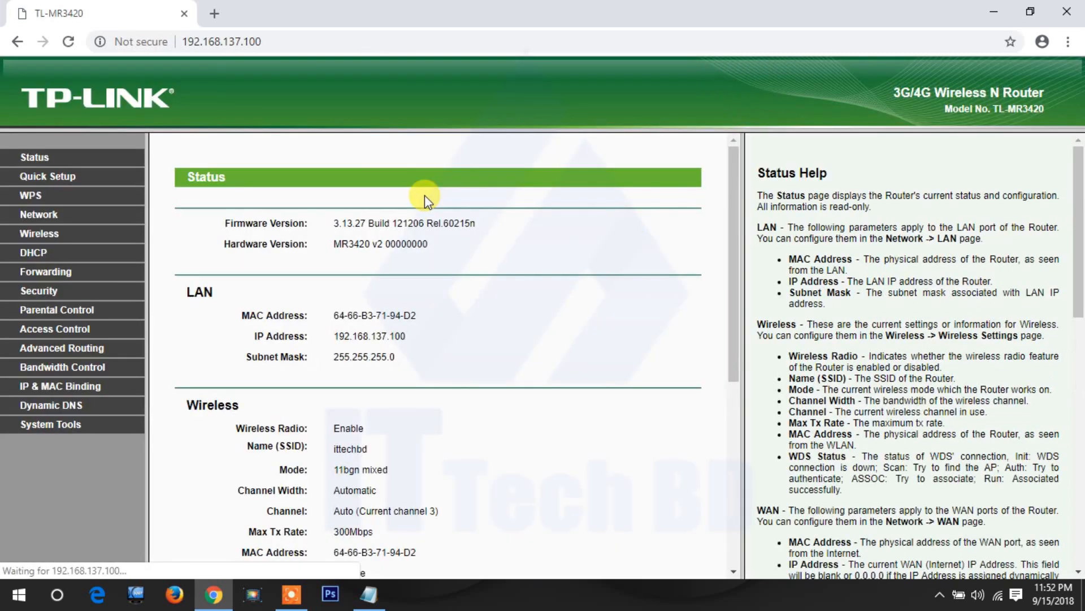
pyautogui.click(31, 255)
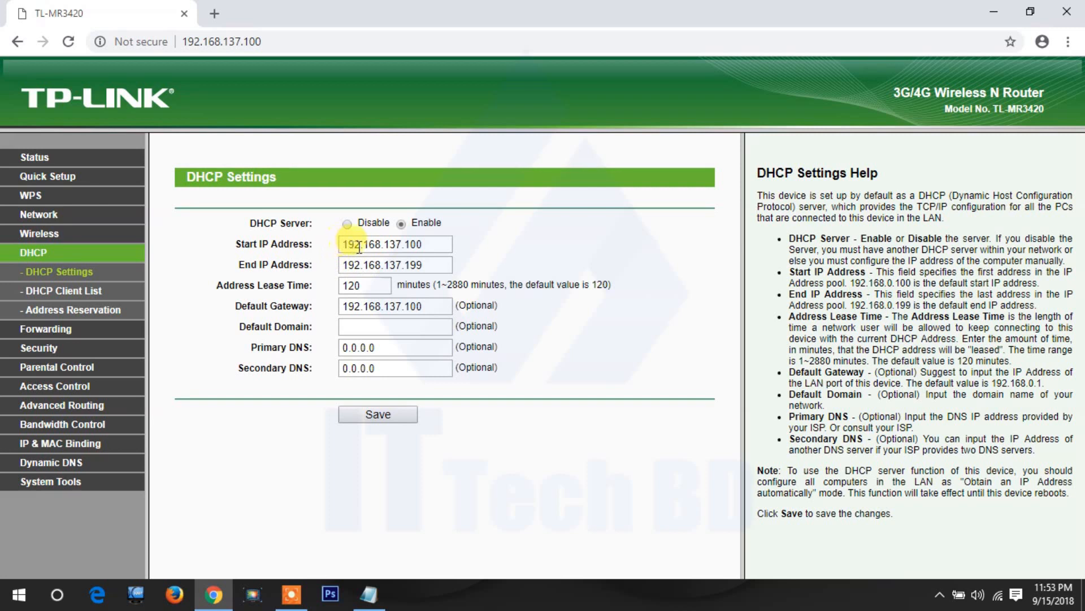
# Step: Examine the start and end IP addresses, default gateway, and primary and secondary DNS entries in the DHCP settings
pyautogui.click(429, 242)
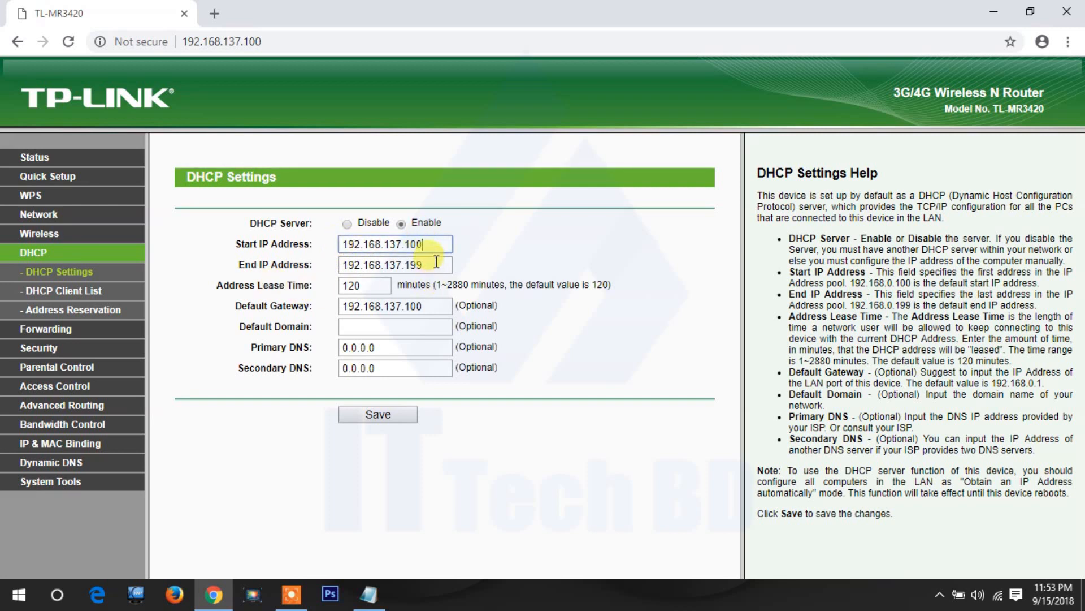
pyautogui.click(425, 266)
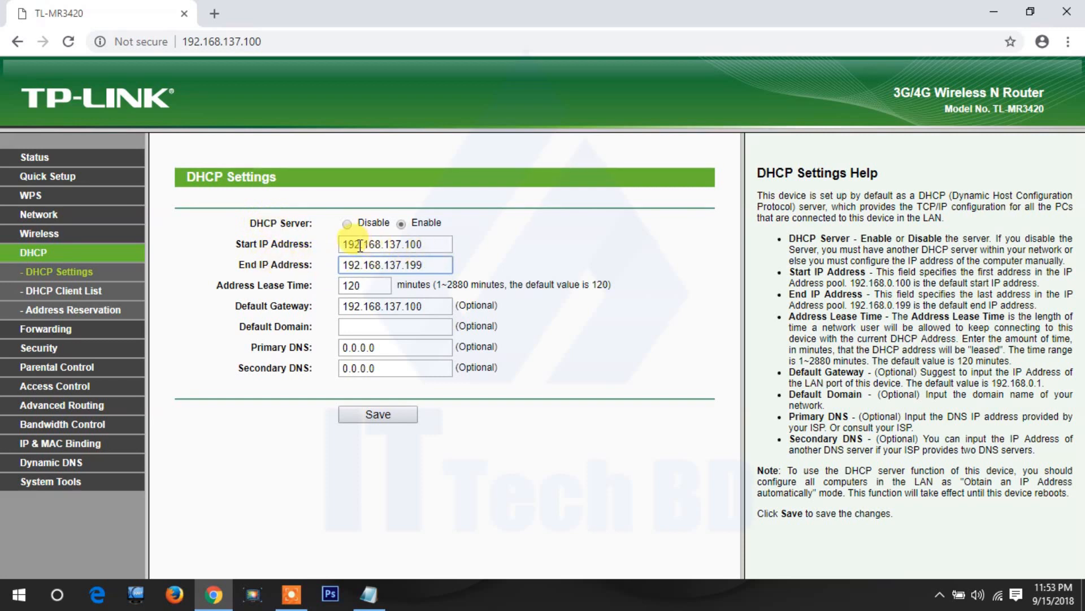
pyautogui.click(425, 244)
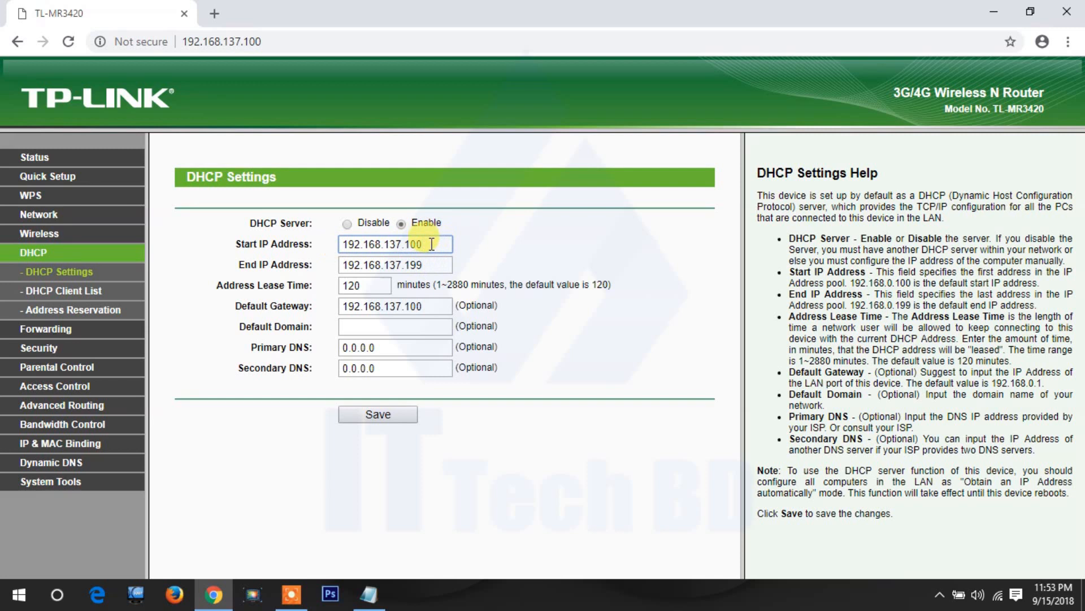
pyautogui.moveTo(432, 244); pyautogui.dragTo(345, 250)
pyautogui.click(434, 244)
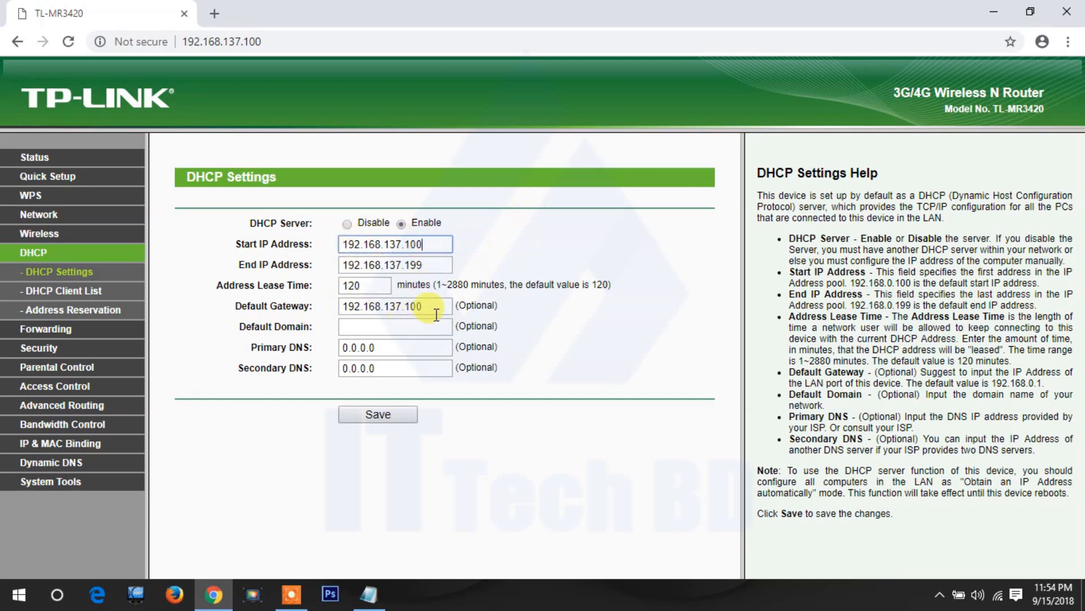
pyautogui.moveTo(435, 308); pyautogui.dragTo(322, 308)
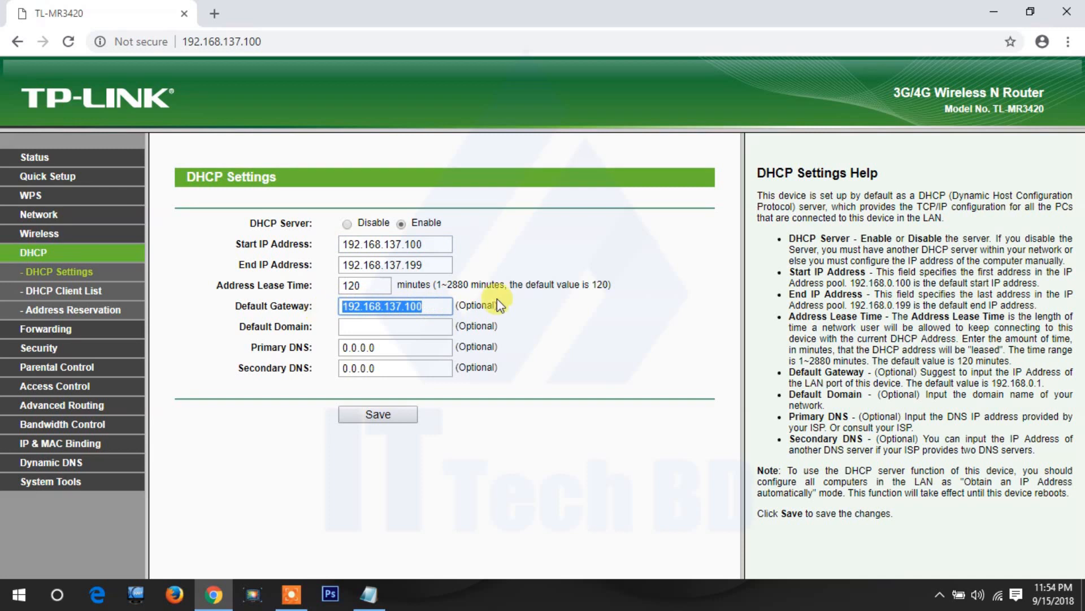
pyautogui.click(446, 308)
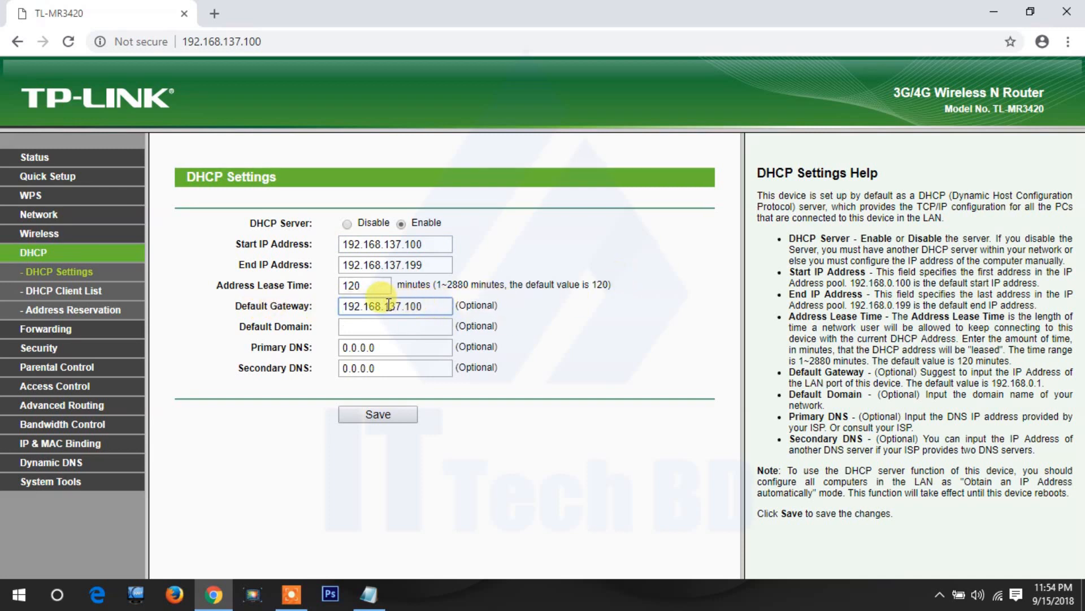
pyautogui.moveTo(434, 305); pyautogui.dragTo(324, 318)
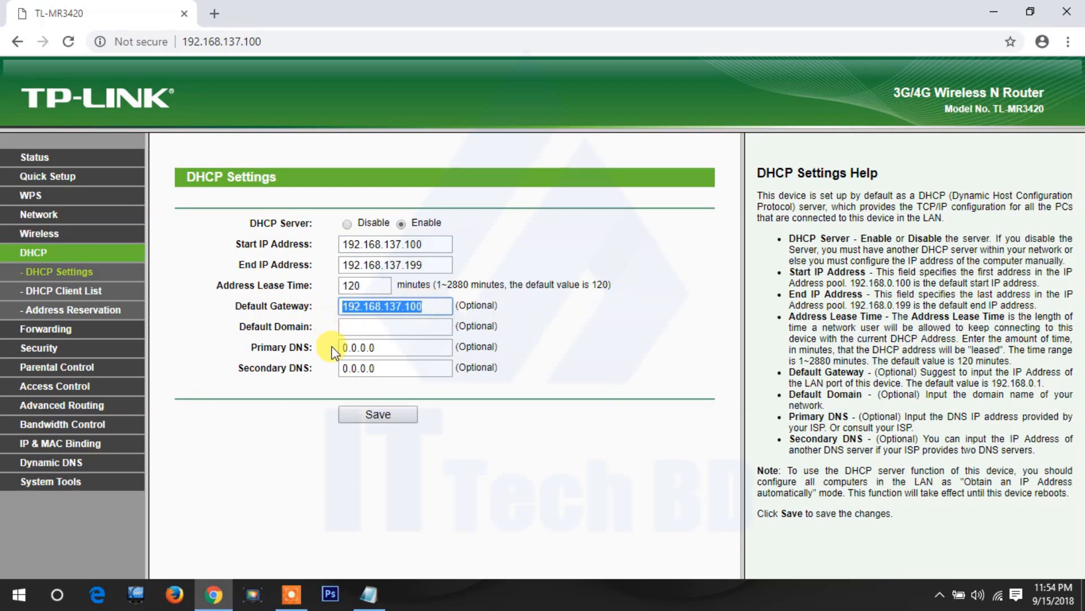
pyautogui.click(294, 344)
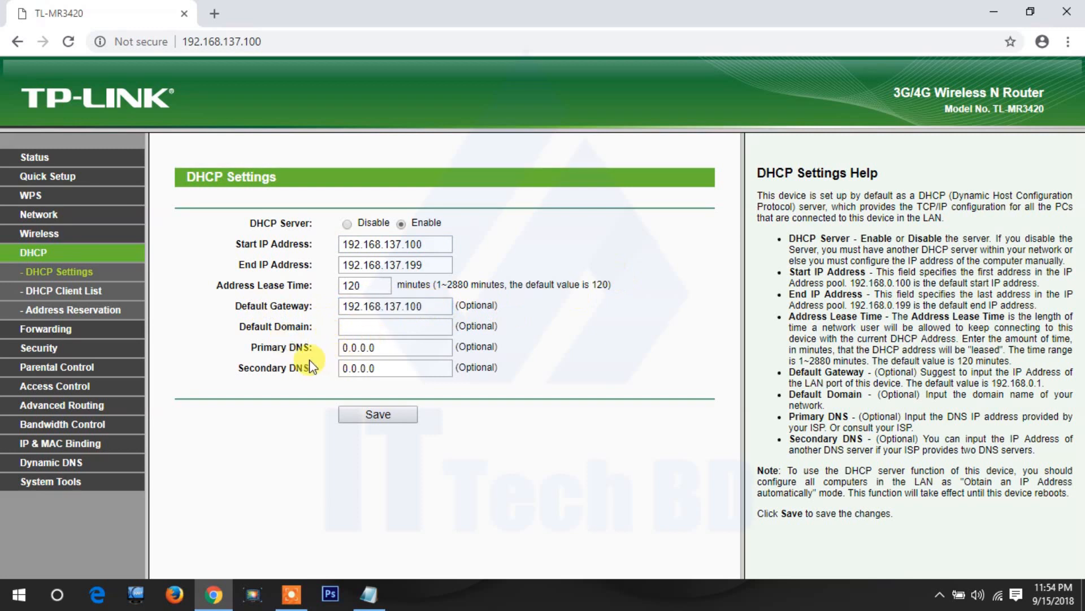
pyautogui.click(383, 369)
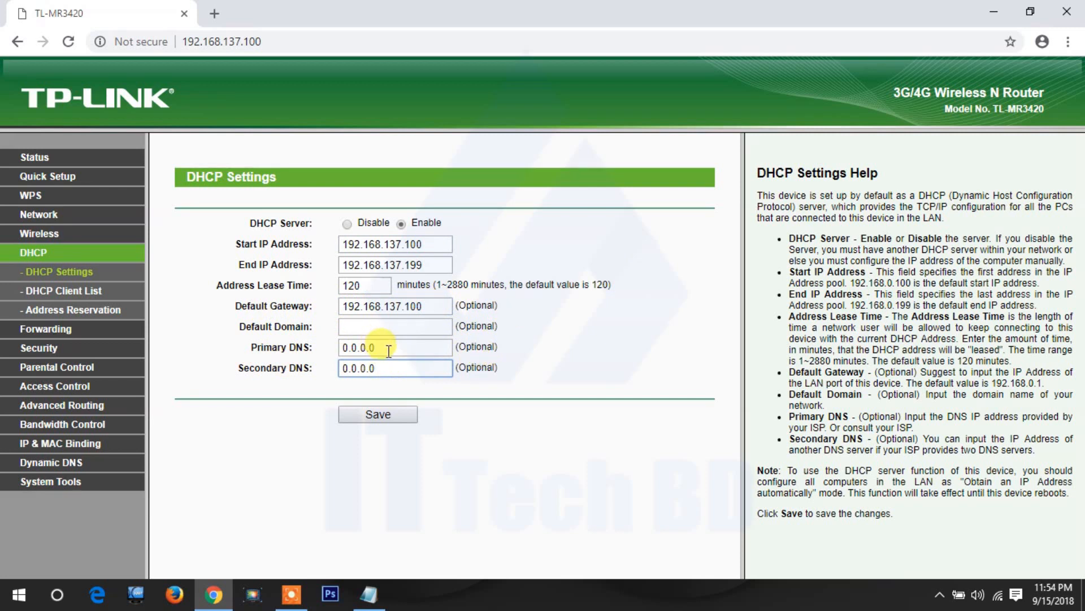
pyautogui.moveTo(388, 351); pyautogui.dragTo(335, 353)
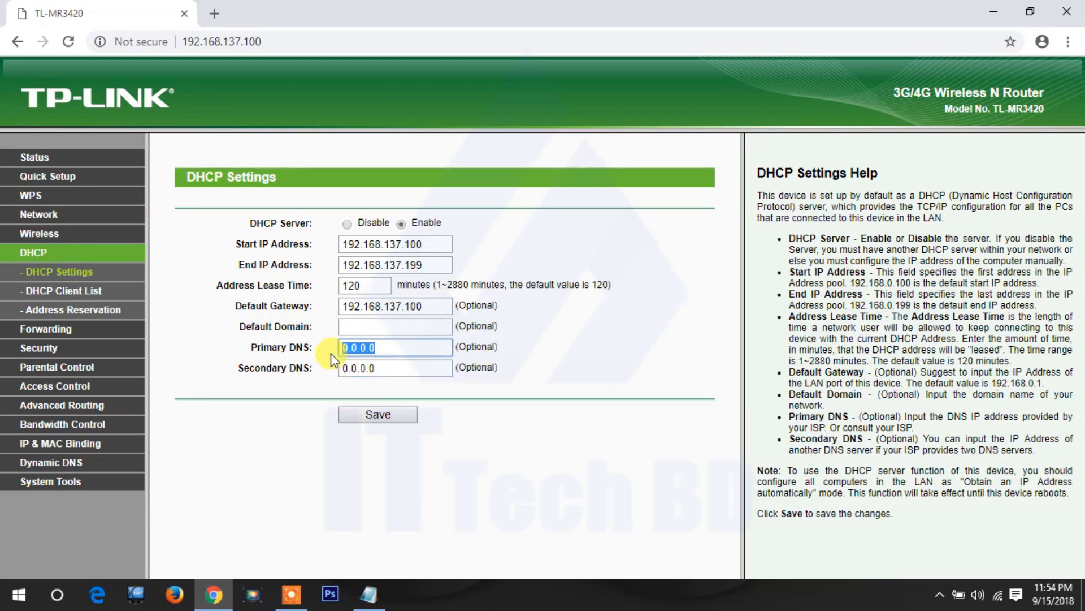
pyautogui.moveTo(389, 366); pyautogui.dragTo(327, 364)
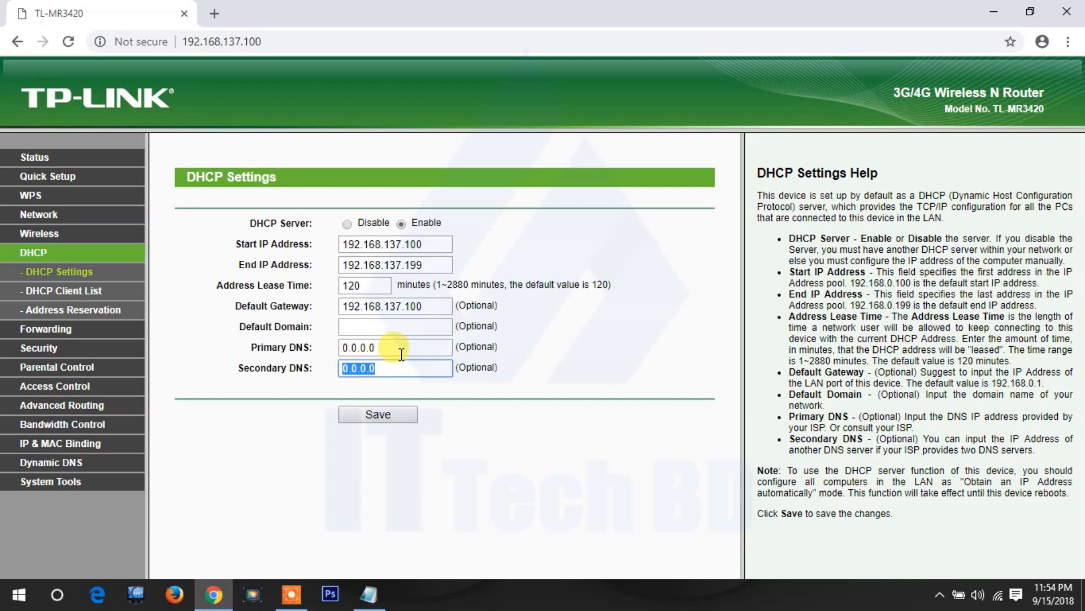
# Step: Copy the primary DNS address from Ip Address.txt in Notepad and set the router's Primary DNS to 192.168.0.1
pyautogui.click(375, 589)
pyautogui.moveTo(473, 371); pyautogui.dragTo(588, 373)
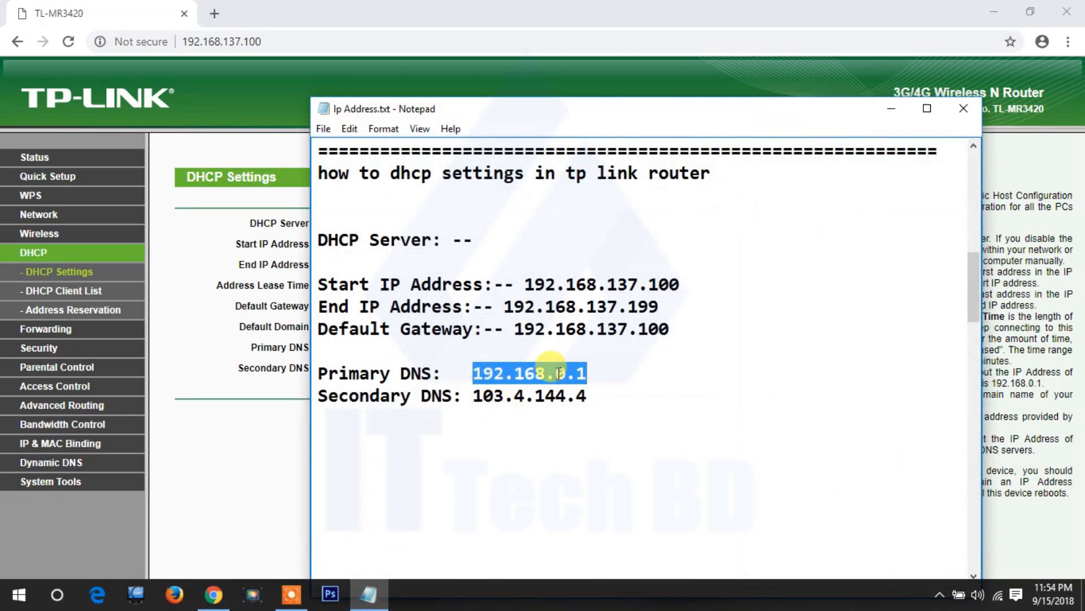
pyautogui.rightClick(559, 373)
pyautogui.click(597, 205)
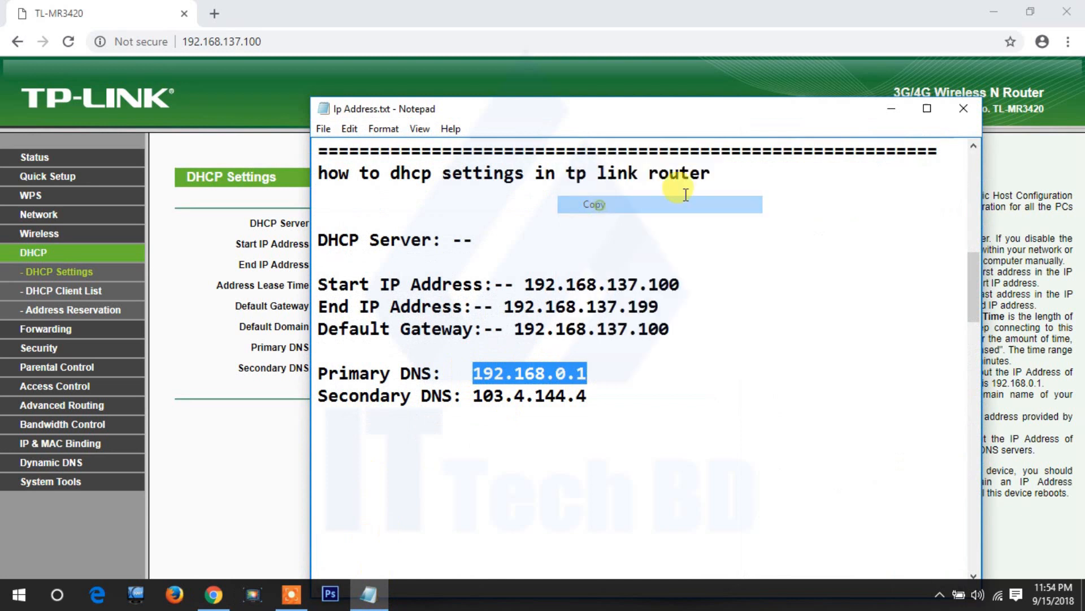
pyautogui.click(897, 112)
pyautogui.click(395, 348)
pyautogui.moveTo(394, 347); pyautogui.dragTo(337, 348)
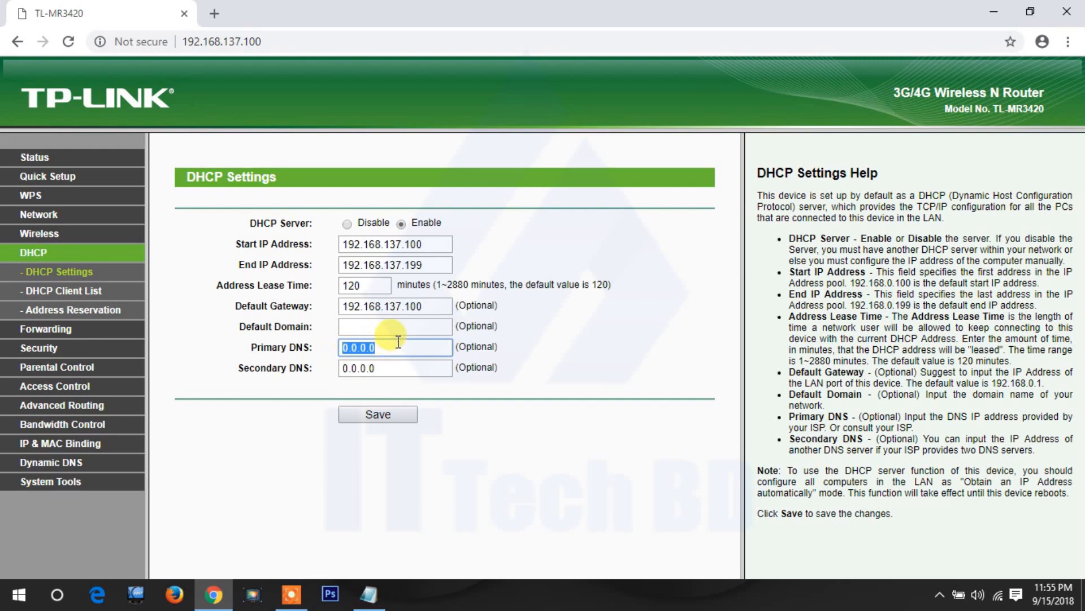
pyautogui.write('192.168.0.1')
# Step: Copy the secondary DNS address from the Notepad notes and set the router's Secondary DNS to 103.4.144.4
pyautogui.click(395, 374)
pyautogui.click(369, 594)
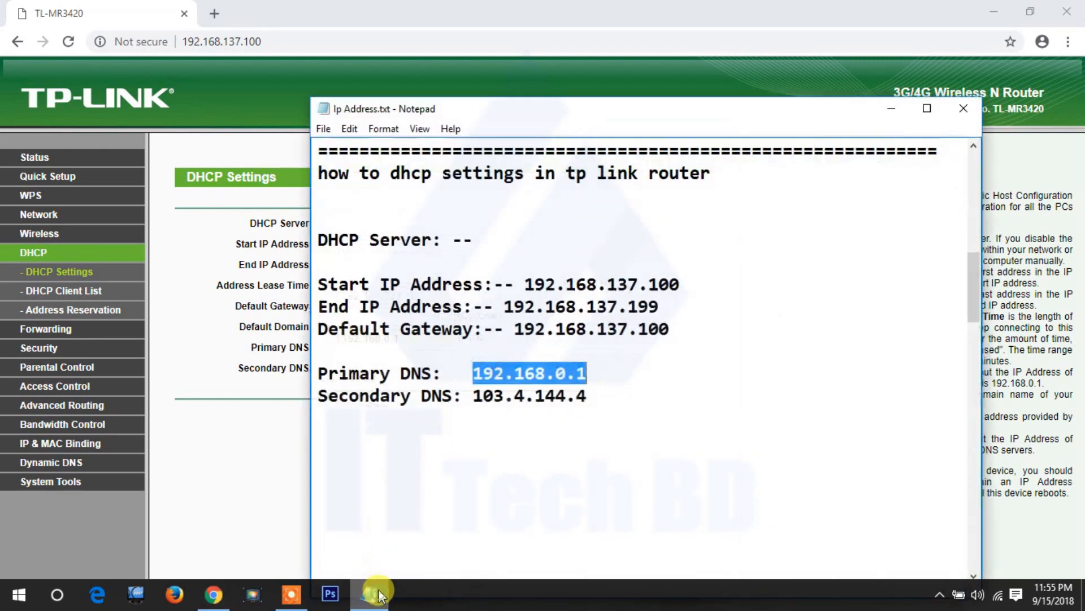
pyautogui.moveTo(473, 396); pyautogui.dragTo(591, 395)
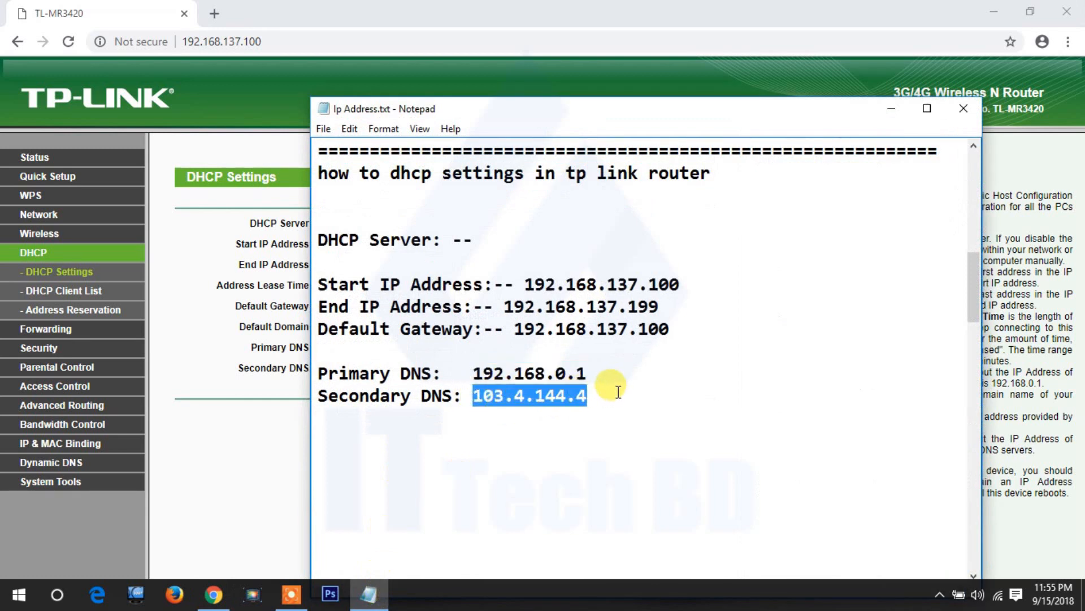
pyautogui.click(891, 109)
pyautogui.doubleClick(378, 368)
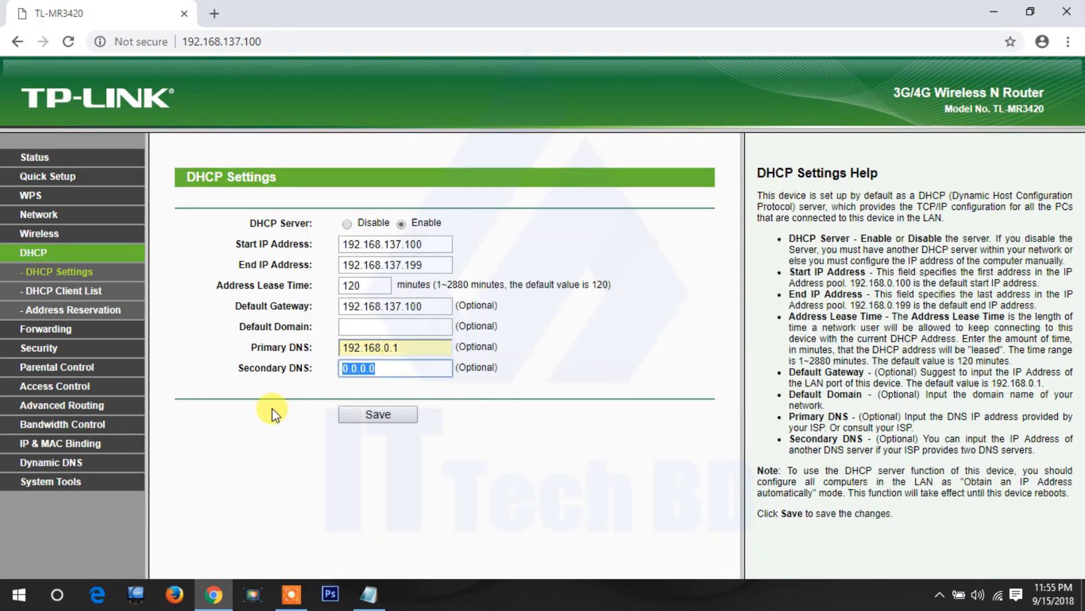
pyautogui.hotkey('ctrl', 'v')
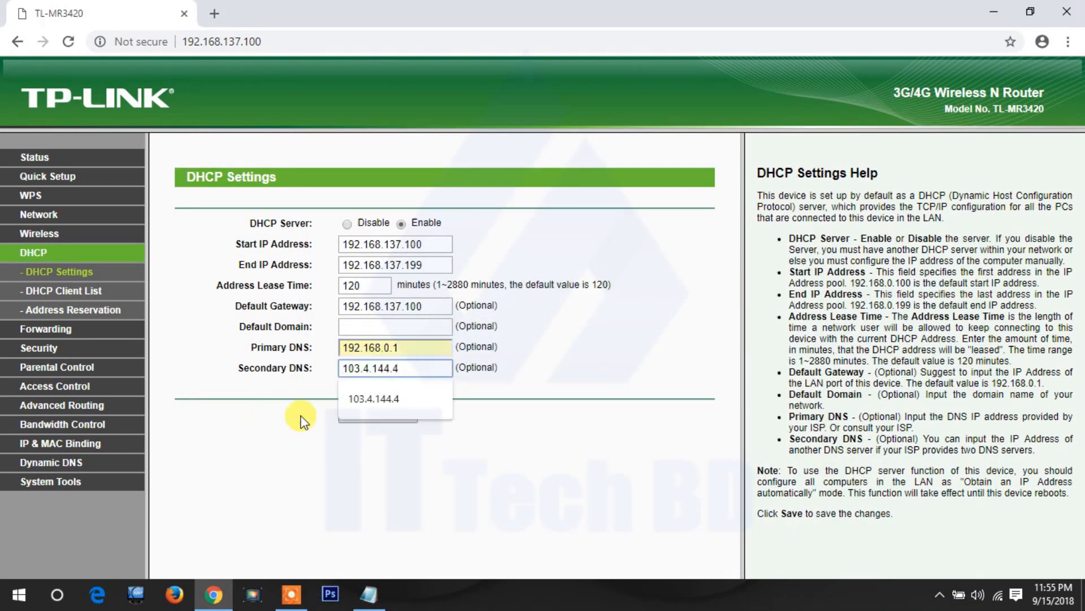
pyautogui.click(385, 395)
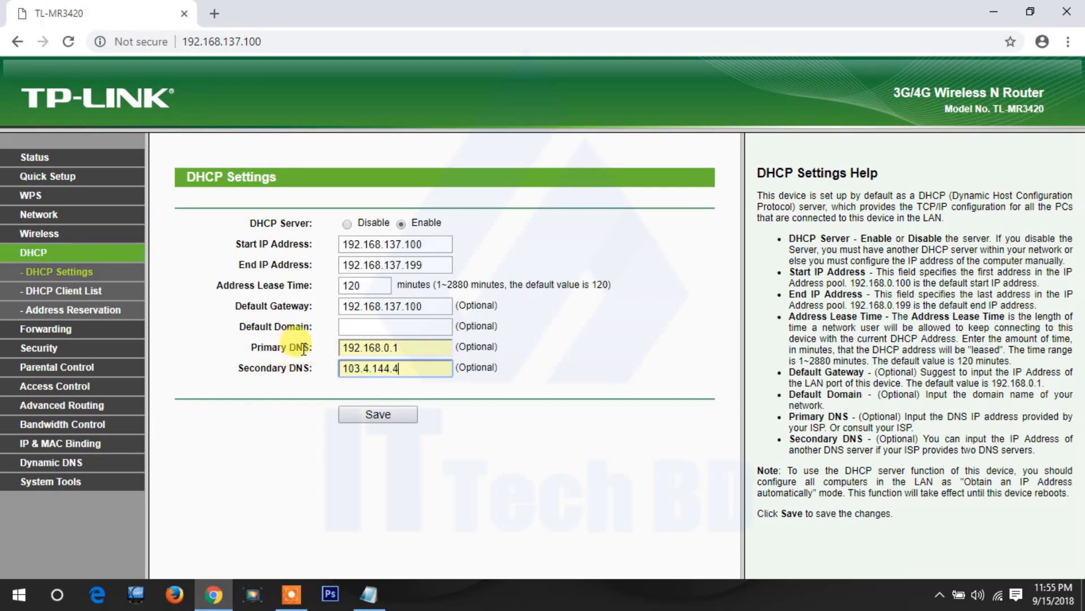
# Step: Save the DHCP settings and accept the notice about the required reboot
pyautogui.click(406, 346)
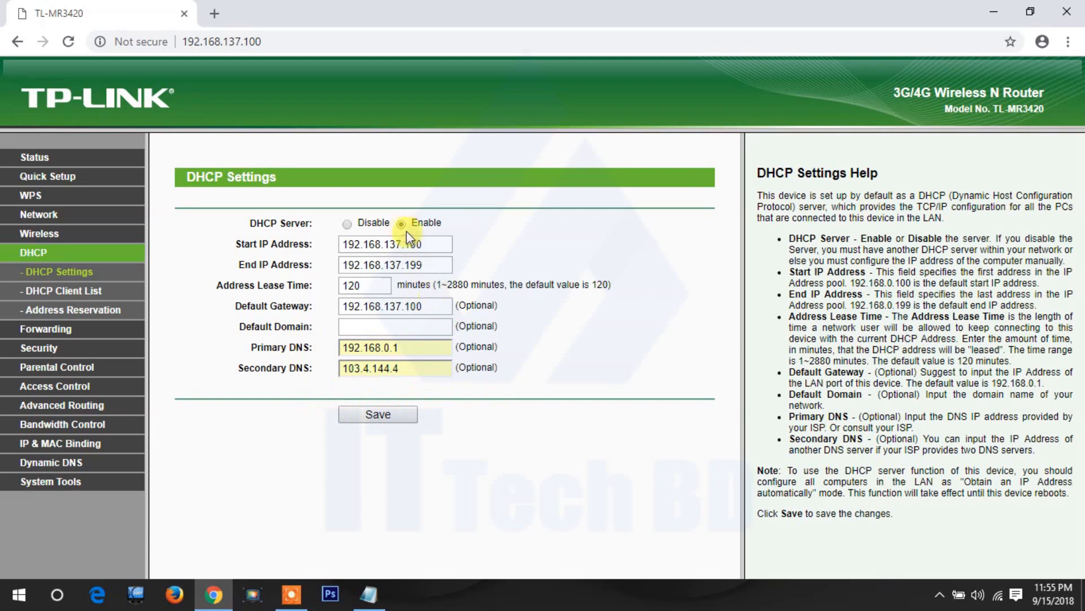
pyautogui.click(379, 417)
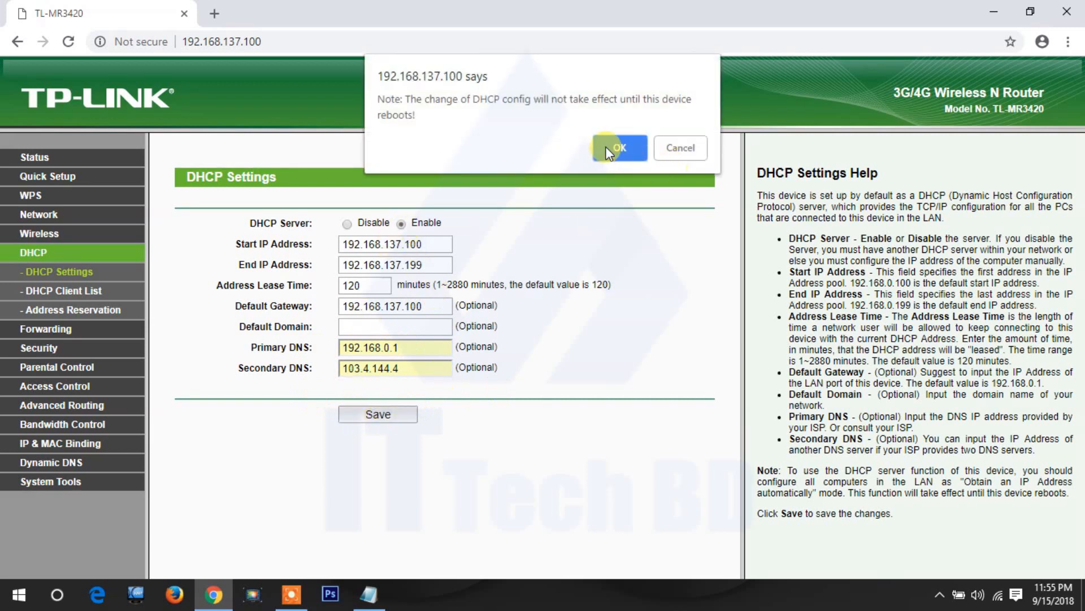
pyautogui.click(620, 147)
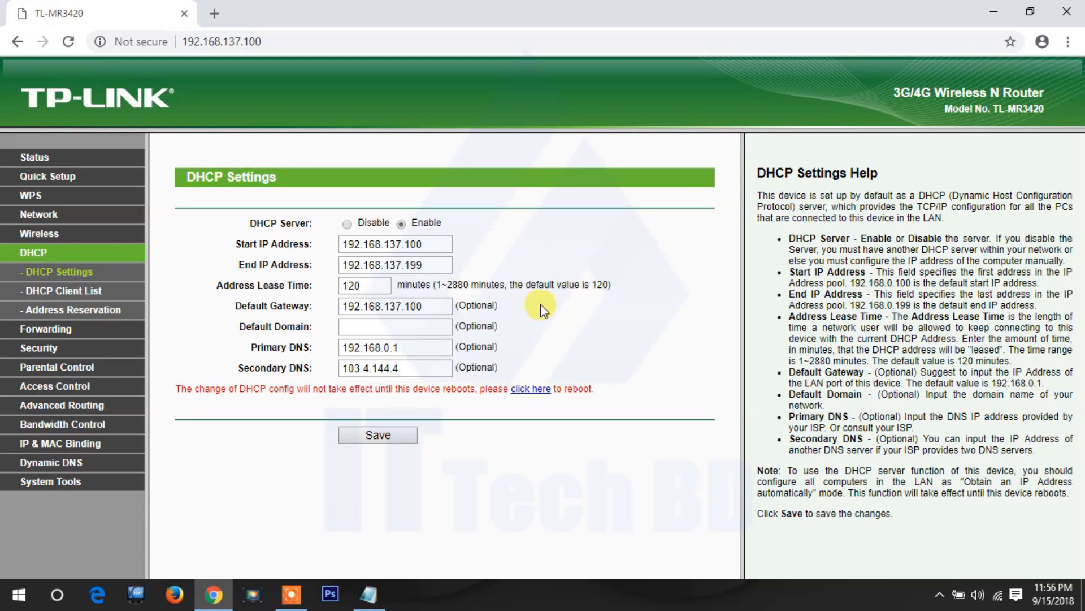
# Step: Reboot the router from the reboot link under the DHCP settings and confirm the restart
pyautogui.click(527, 389)
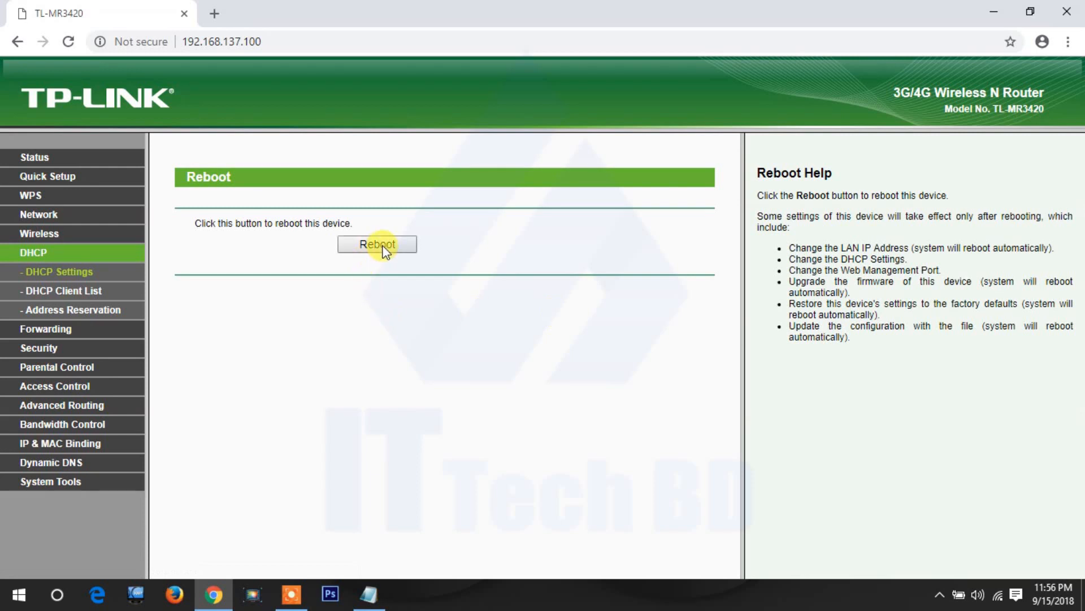
pyautogui.click(378, 244)
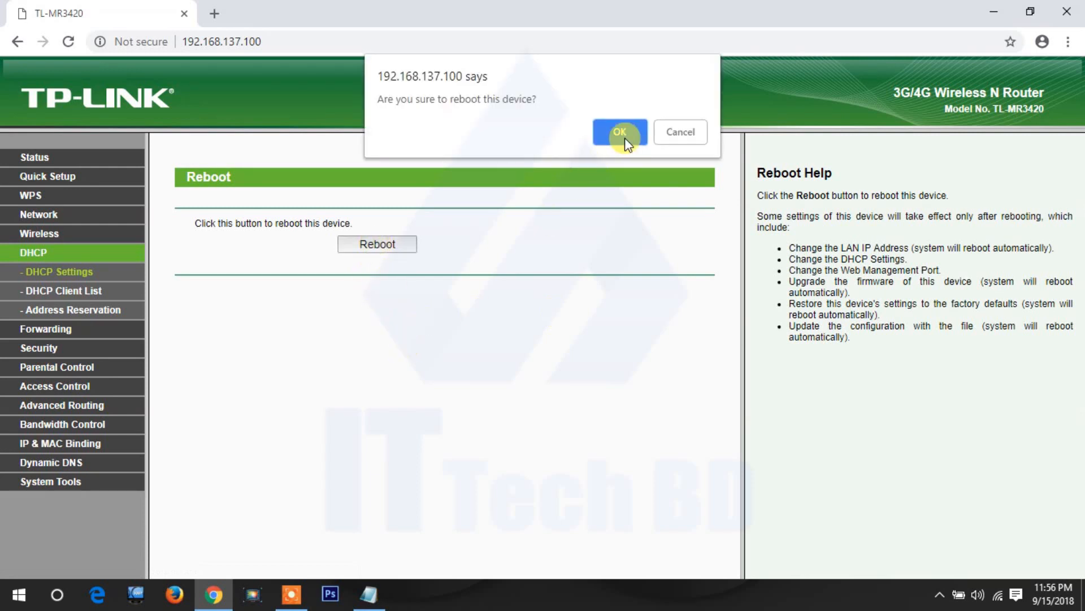
pyautogui.click(616, 130)
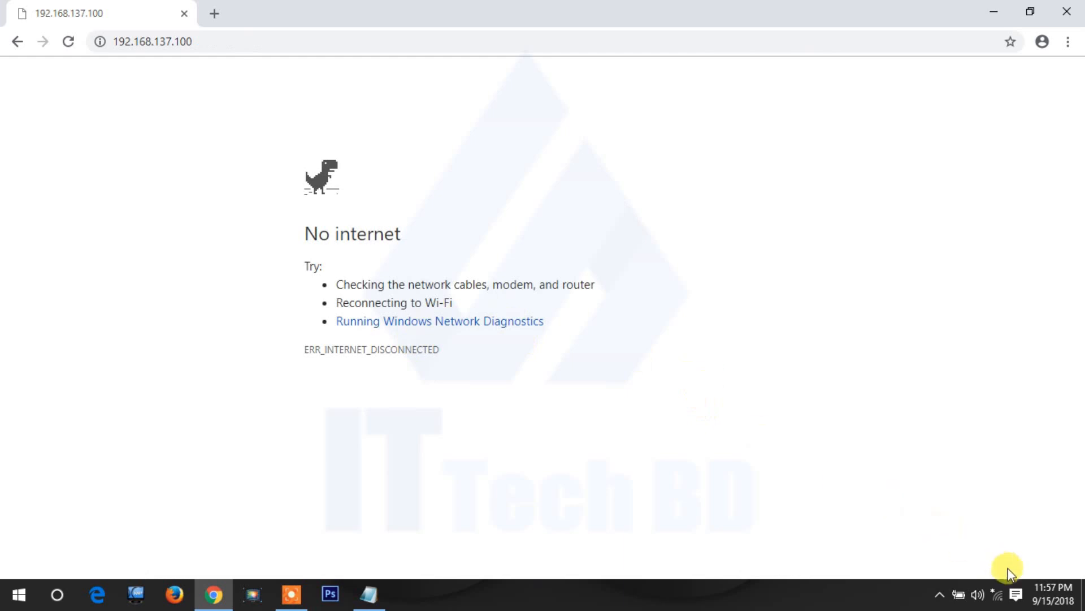
# Step: Reload the router's page and reconnect the computer to the ittechbd Wi-Fi network
pyautogui.click(68, 42)
pyautogui.click(997, 595)
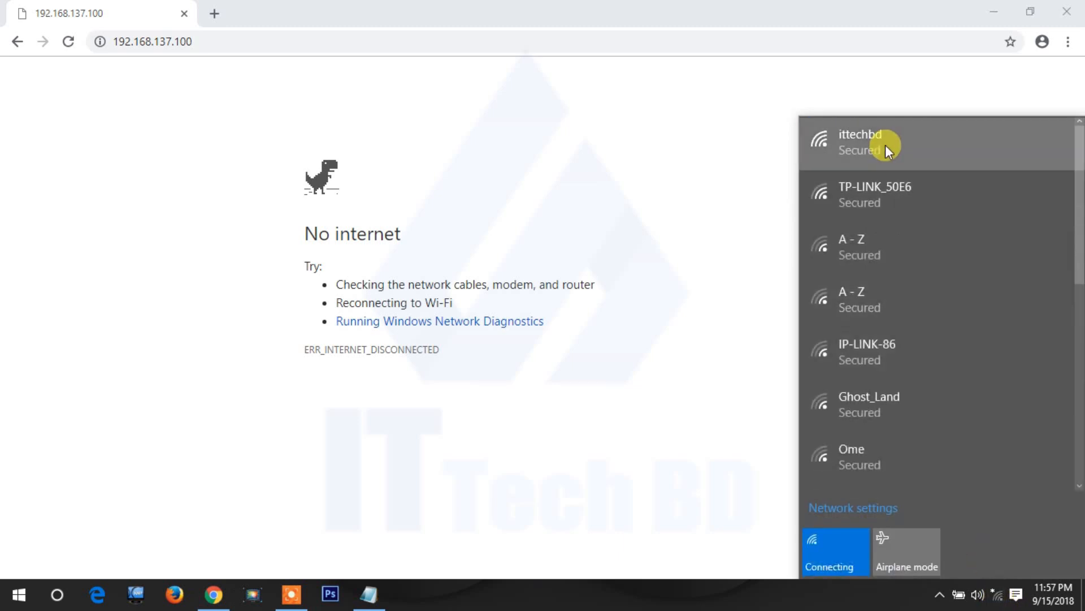
pyautogui.click(884, 145)
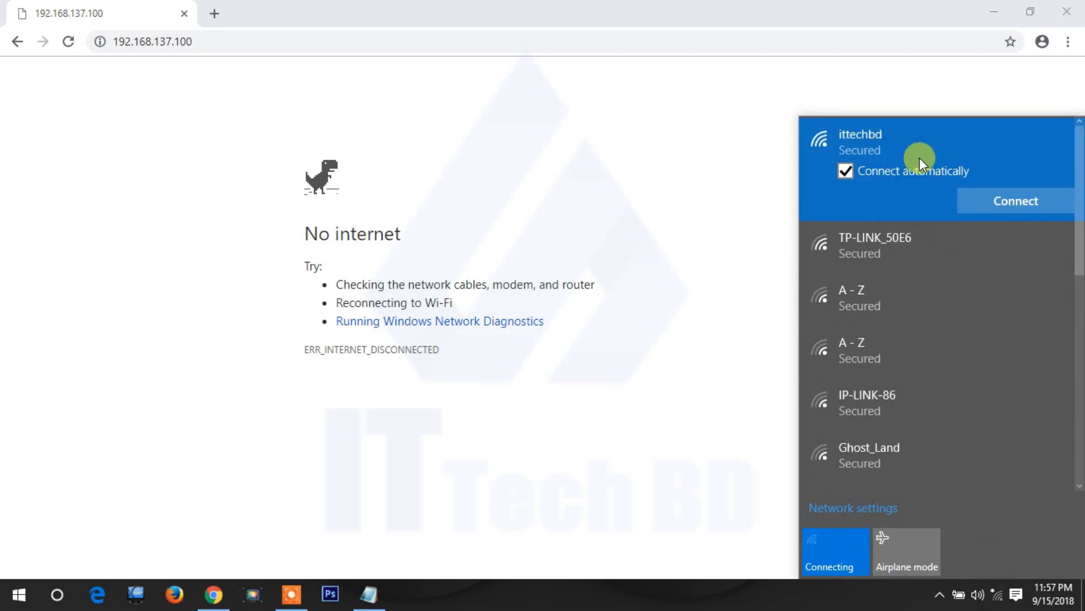
pyautogui.click(1016, 202)
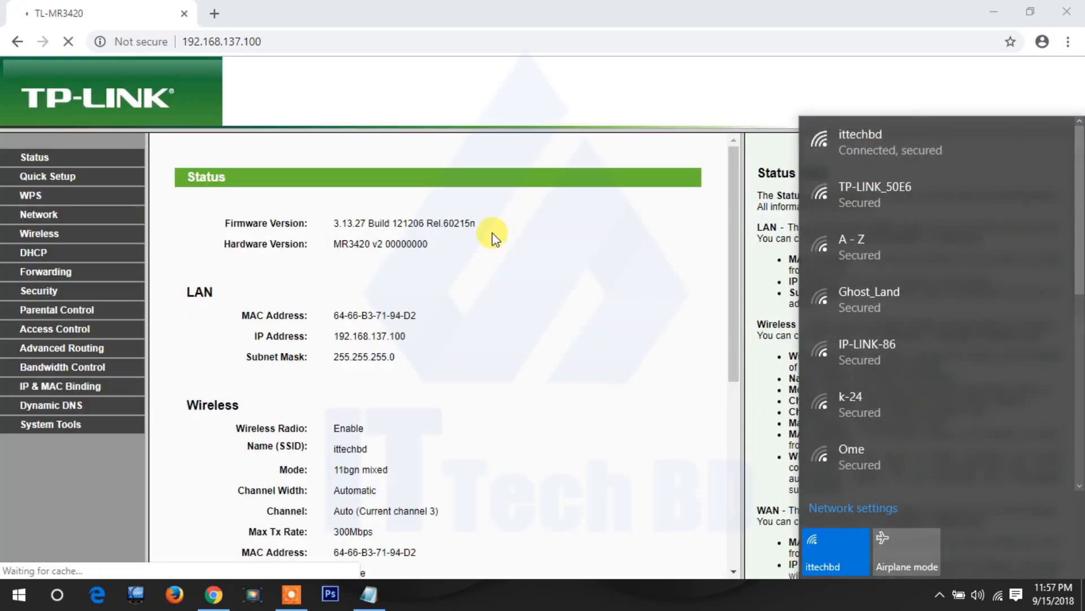
pyautogui.click(570, 233)
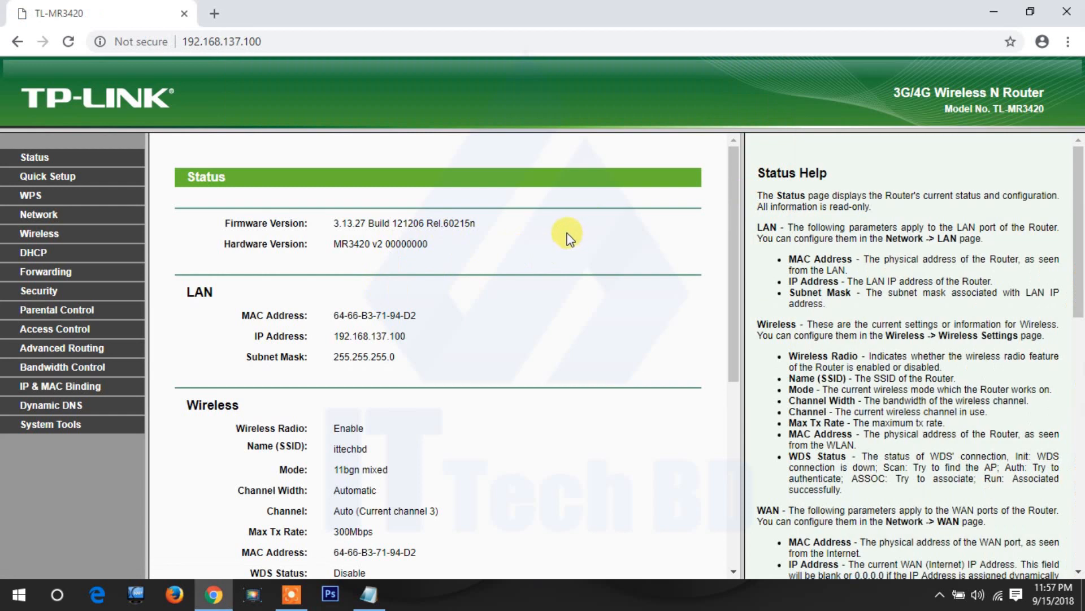
pyautogui.click(378, 594)
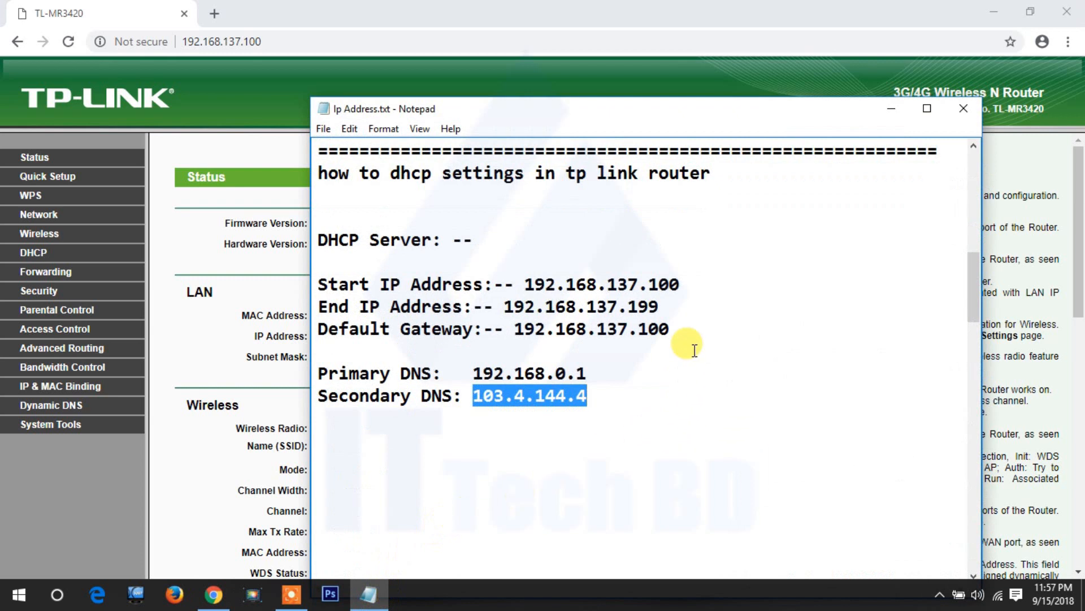
pyautogui.click(892, 109)
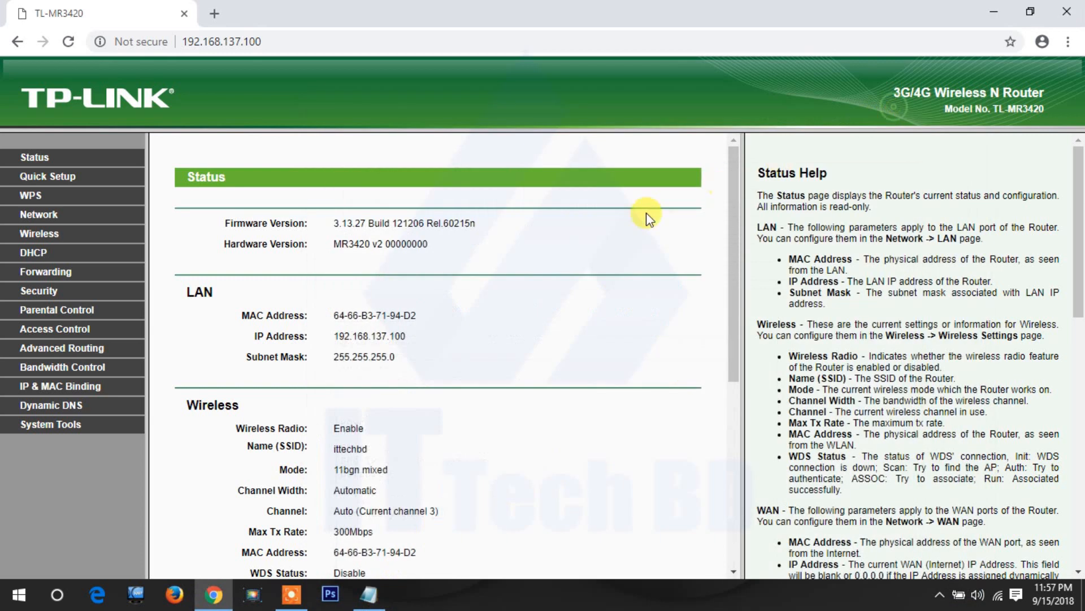